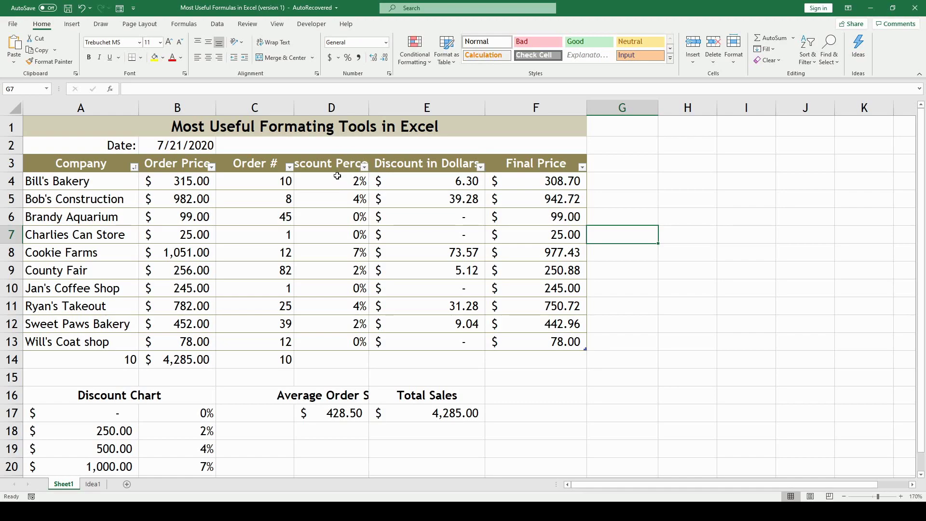
Wrap the text of the Discount Percent header in cell D3
{"action": "left_click", "coordinate": [326, 168]}
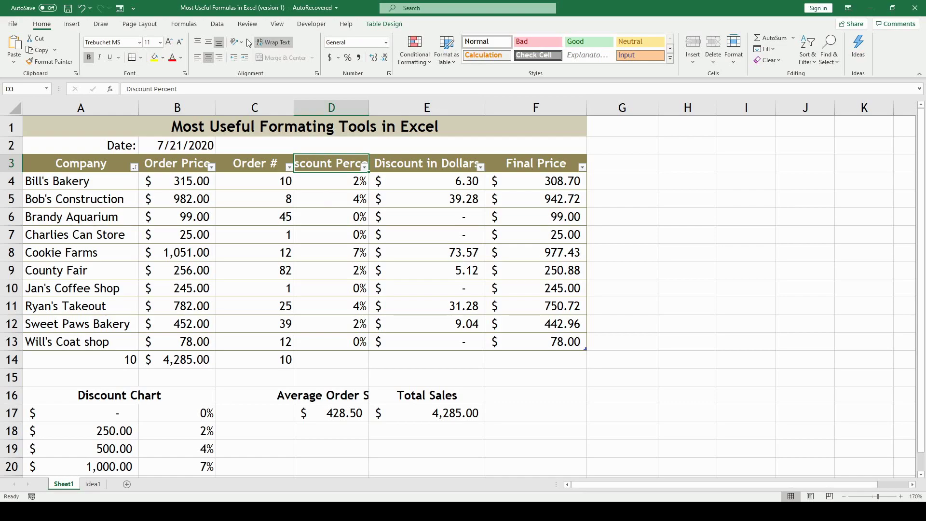
{"action": "left_click", "coordinate": [285, 42]}
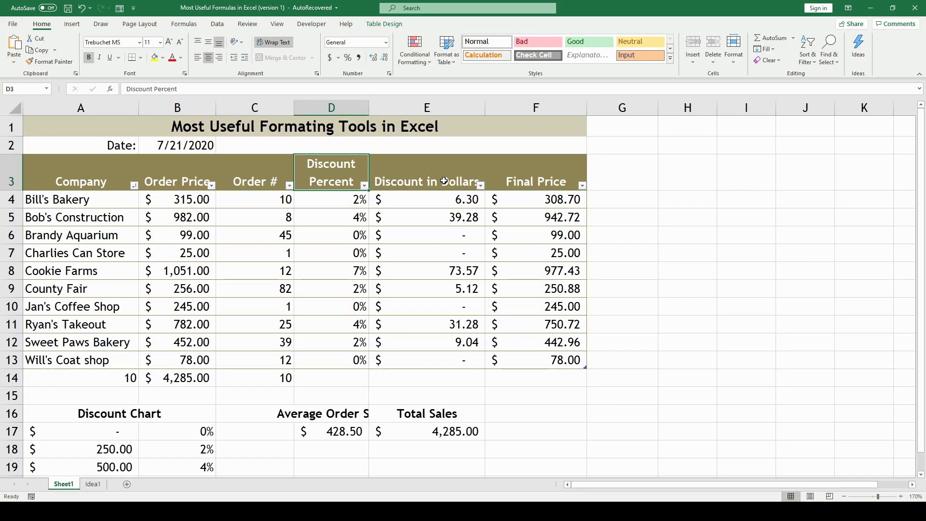
{"action": "left_click", "coordinate": [732, 246]}
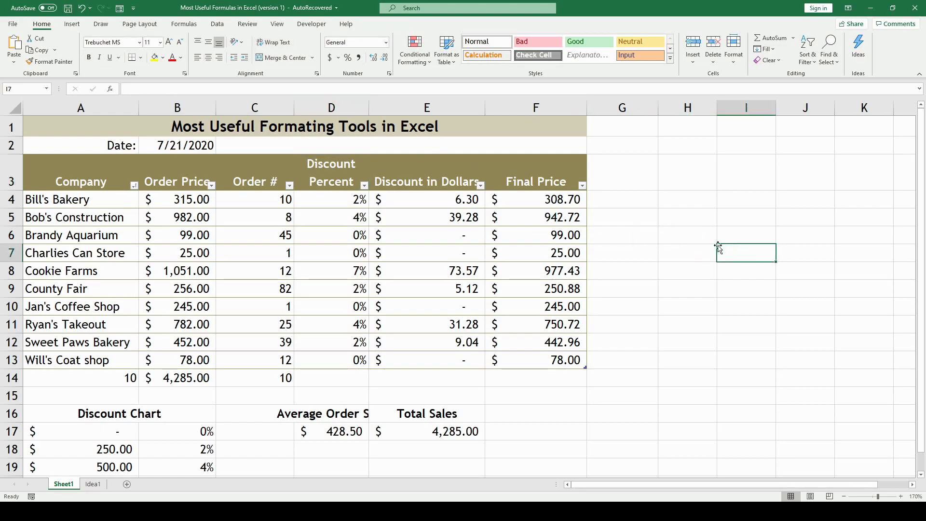
Unmerge the worksheet title cell spanning A1:F1
{"action": "left_click", "coordinate": [114, 123]}
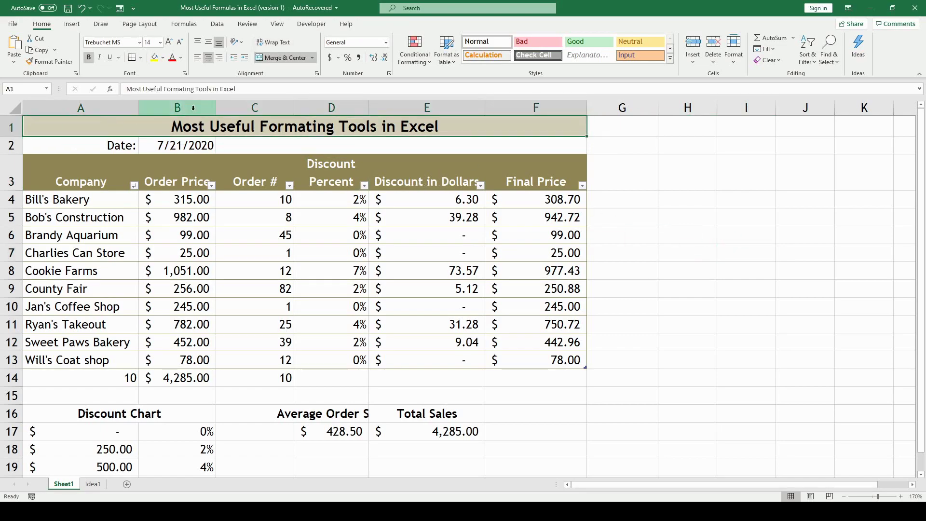
{"action": "left_click", "coordinate": [273, 56]}
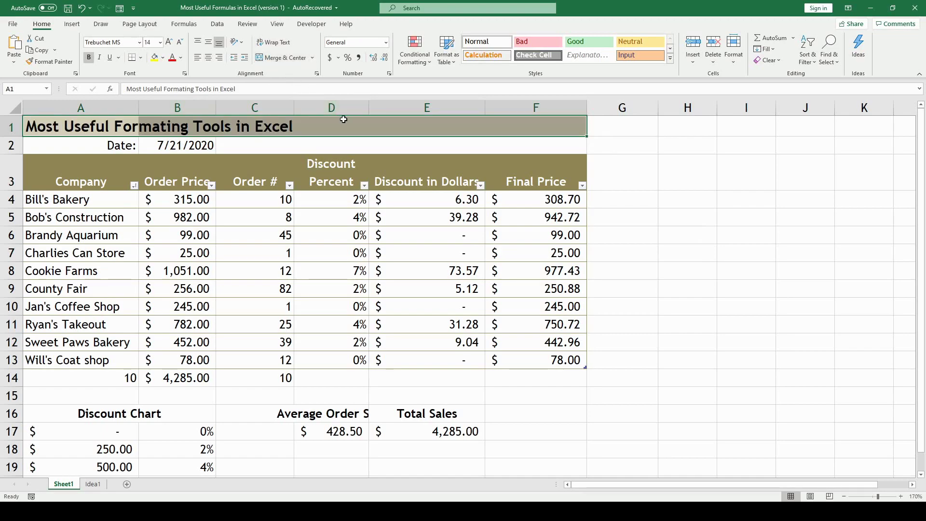
{"action": "left_click", "coordinate": [590, 151]}
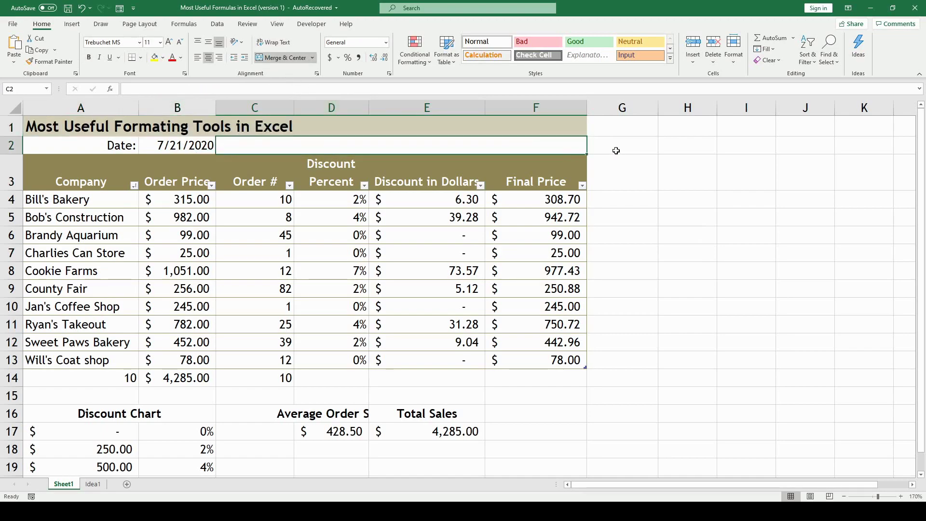
Merge and center the worksheet title across A1:F1
{"action": "left_click", "coordinate": [119, 127]}
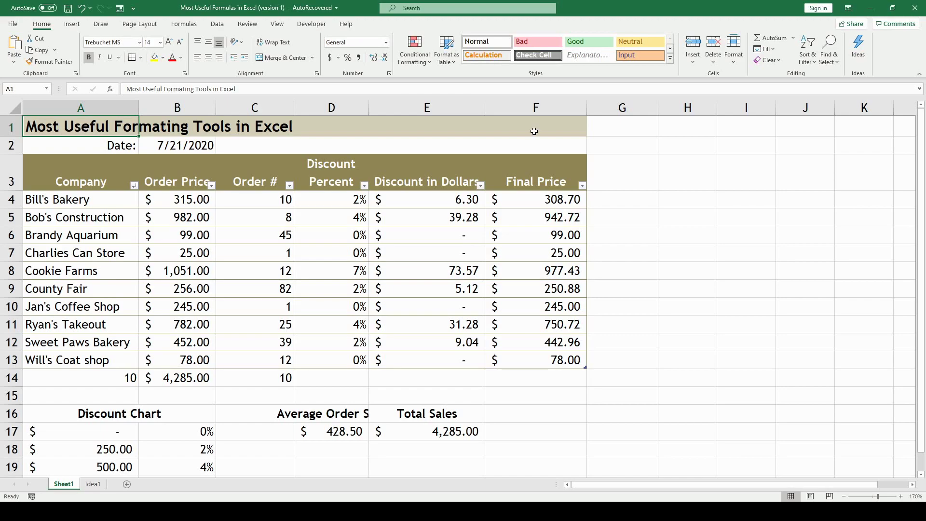
{"action": "left_click_drag", "start_coordinate": [92, 128], "coordinate": [499, 132]}
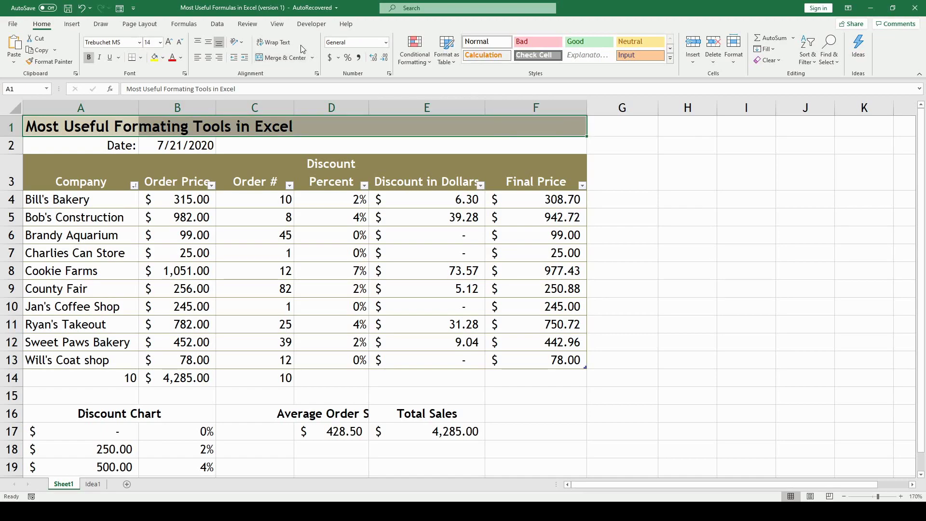
{"action": "left_click", "coordinate": [285, 58]}
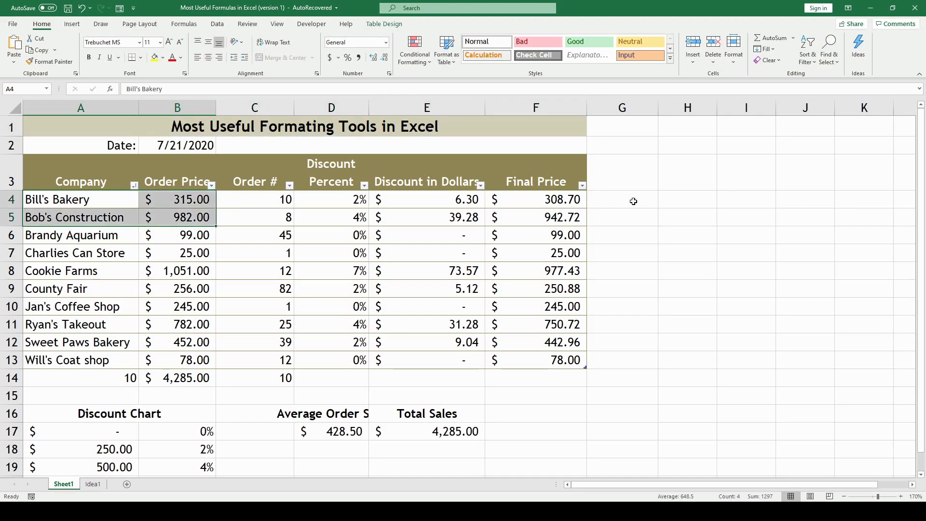
{"action": "left_click_drag", "start_coordinate": [633, 201], "coordinate": [710, 353]}
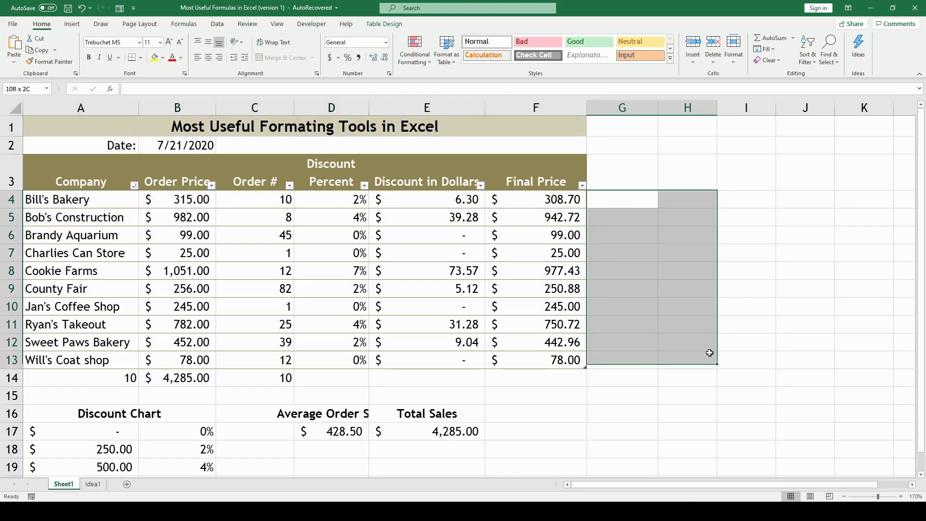
{"action": "left_click_drag", "start_coordinate": [709, 353], "coordinate": [709, 357]}
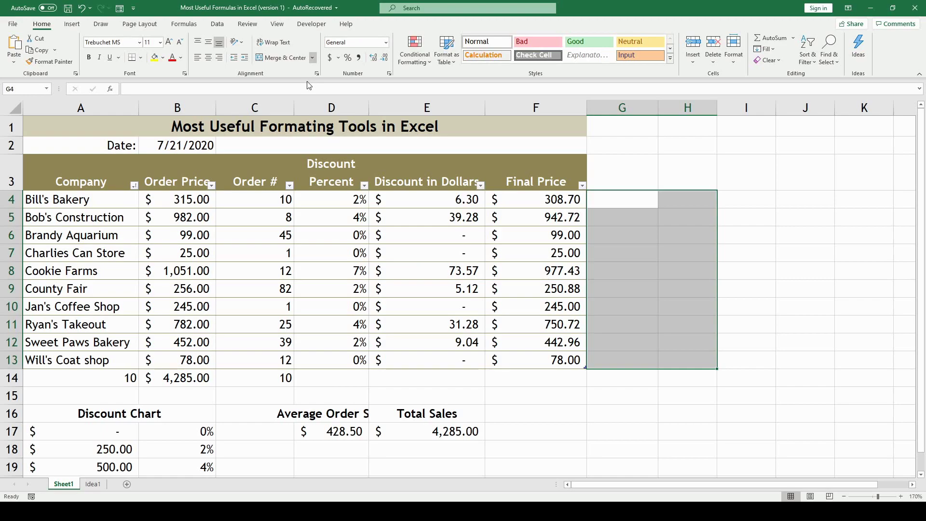
{"action": "left_click", "coordinate": [805, 173]}
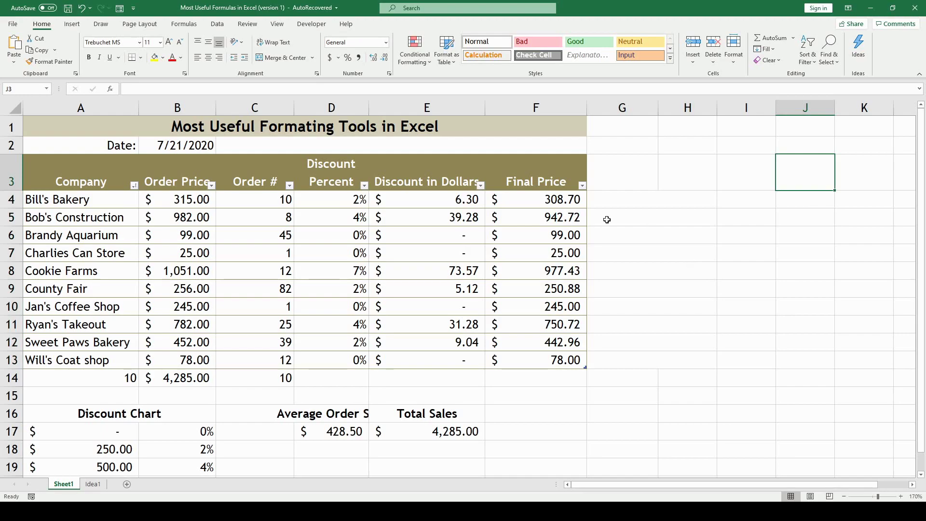
Merge and center the empty block G4:H13 beside the table
{"action": "left_click_drag", "start_coordinate": [627, 199], "coordinate": [672, 356]}
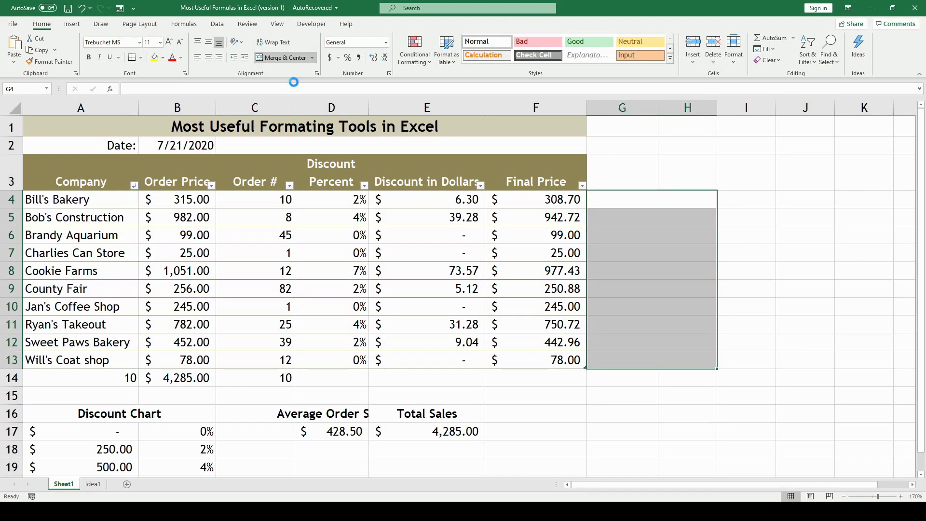
{"action": "left_click", "coordinate": [296, 59]}
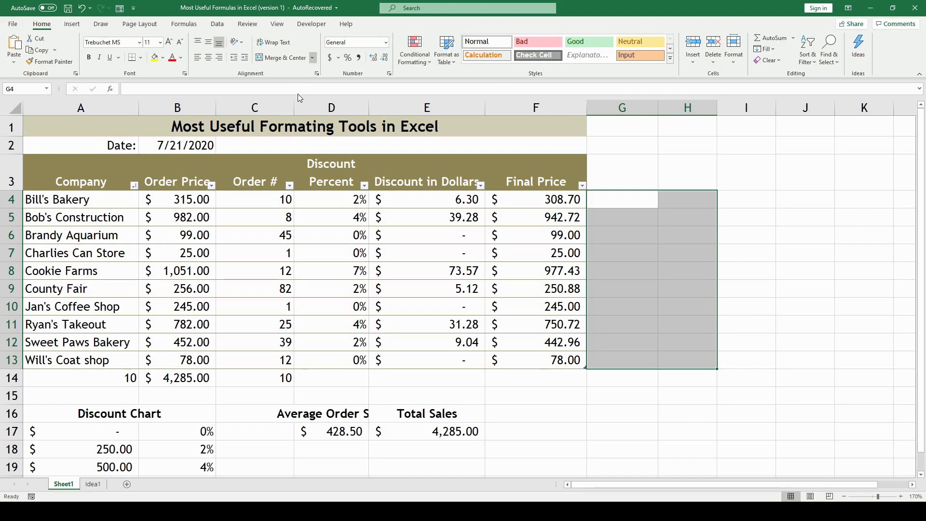
{"action": "left_click", "coordinate": [284, 57]}
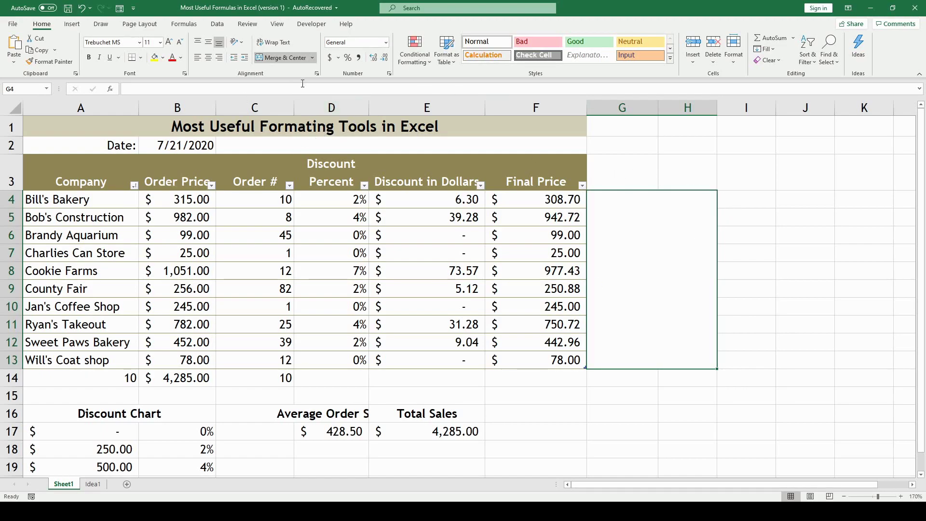
{"action": "left_click", "coordinate": [727, 259]}
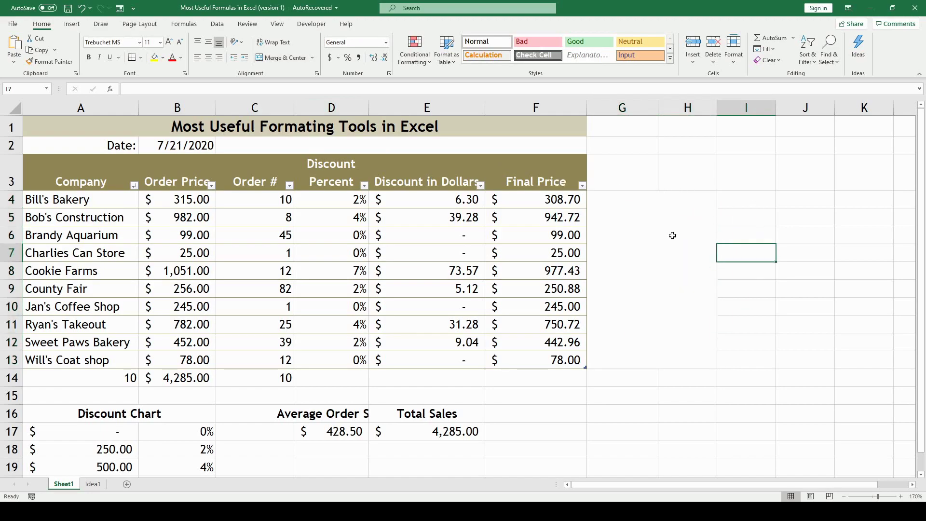
Unmerge the empty block G4:H13 beside the table
{"action": "left_click", "coordinate": [682, 326]}
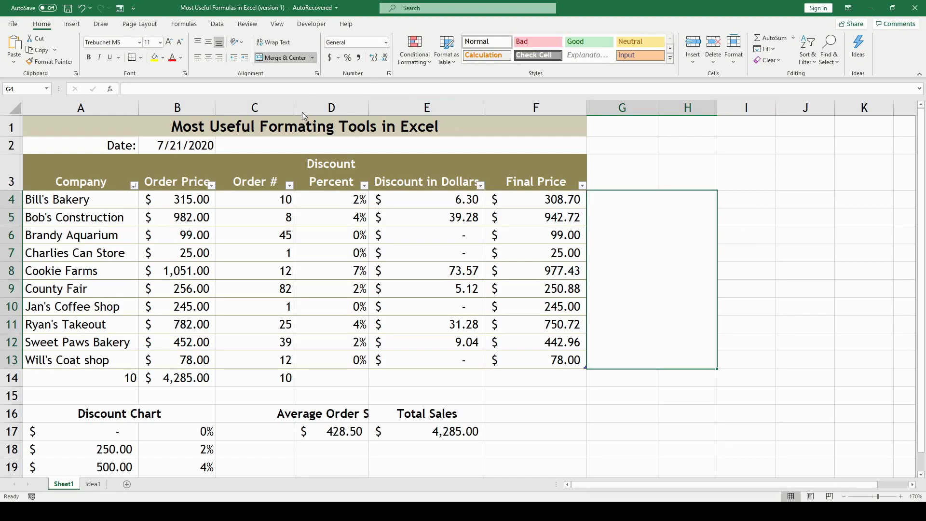
{"action": "left_click", "coordinate": [284, 58]}
{"action": "left_click", "coordinate": [797, 199]}
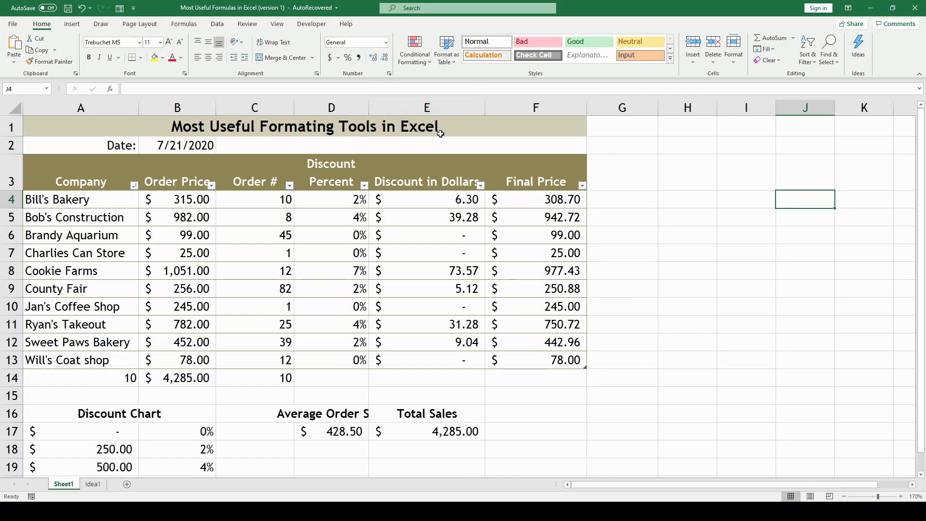
Add a conditional formatting rule that highlights Final Price values in F4:F13 greater than 500 with green fill and dark green text
{"action": "left_click_drag", "start_coordinate": [553, 203], "coordinate": [578, 360]}
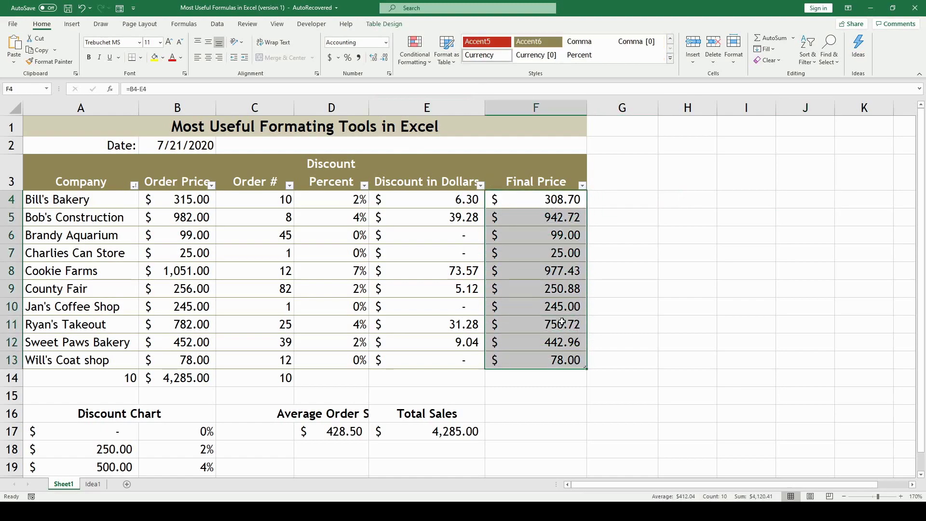
{"action": "left_click", "coordinate": [427, 69]}
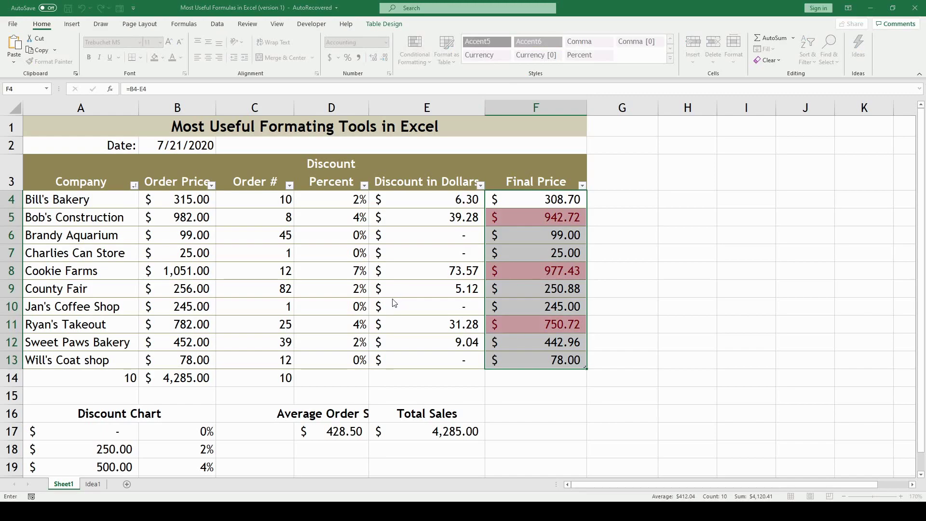
{"action": "type", "text": "500"}
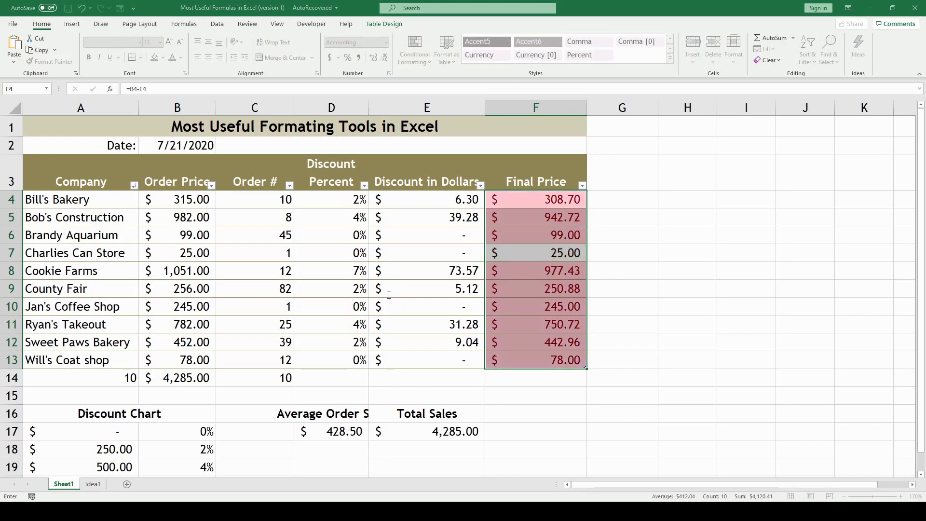
{"action": "key", "text": "Return"}
{"action": "left_click", "coordinate": [497, 316]}
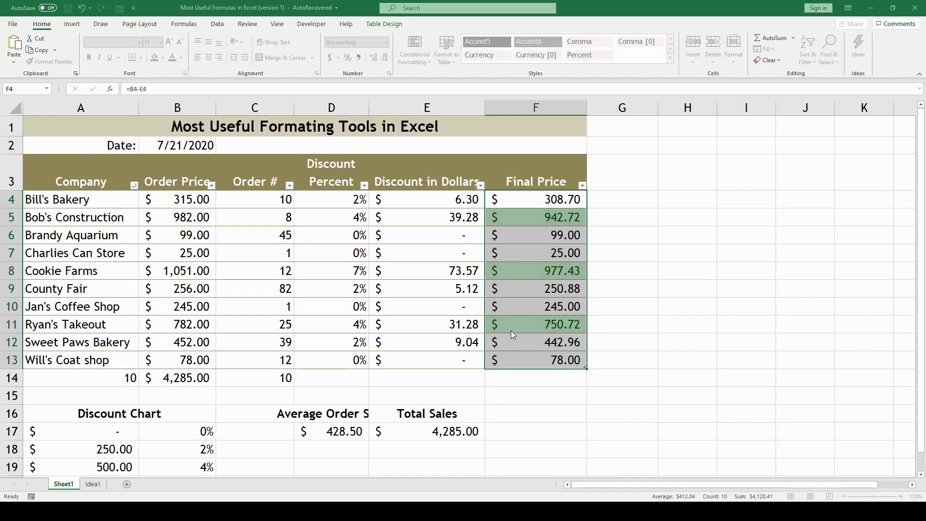
{"action": "key", "text": "Return"}
{"action": "left_click", "coordinate": [602, 299]}
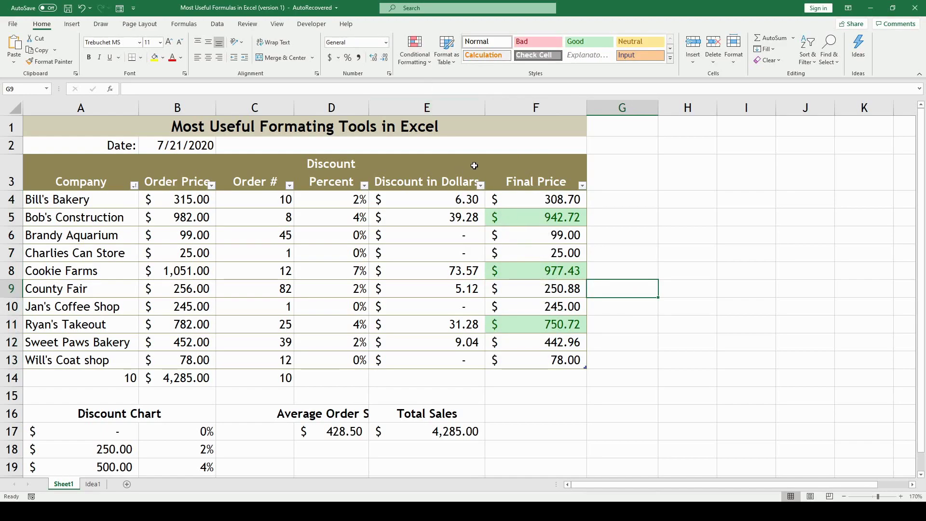
Add a conditional formatting rule that highlights Final Price values in F4:F13 less than 300 with light red fill and dark red text
{"action": "left_click_drag", "start_coordinate": [516, 199], "coordinate": [536, 360]}
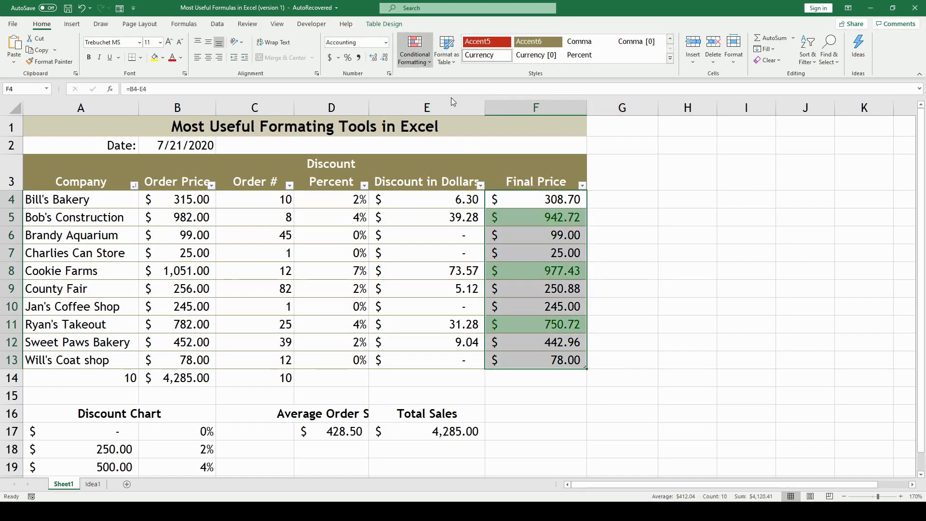
{"action": "left_click", "coordinate": [519, 108]}
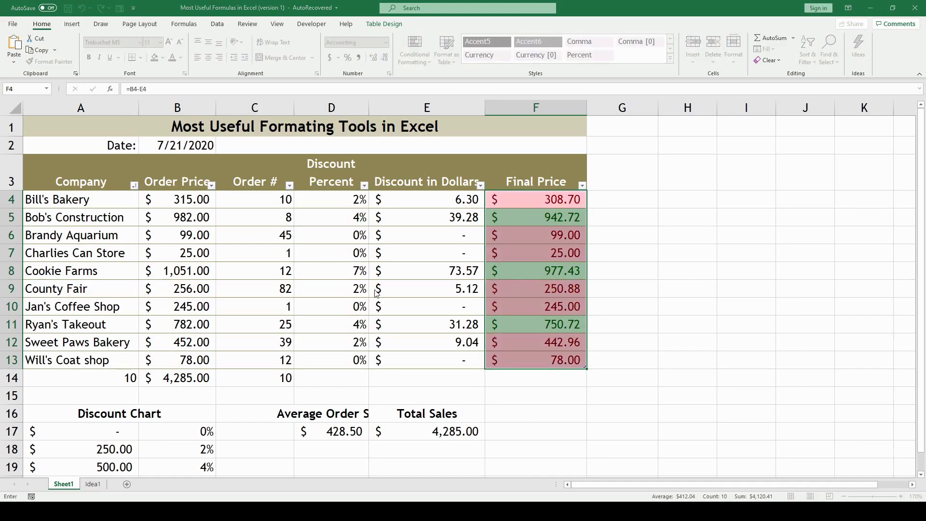
{"action": "type", "text": "300"}
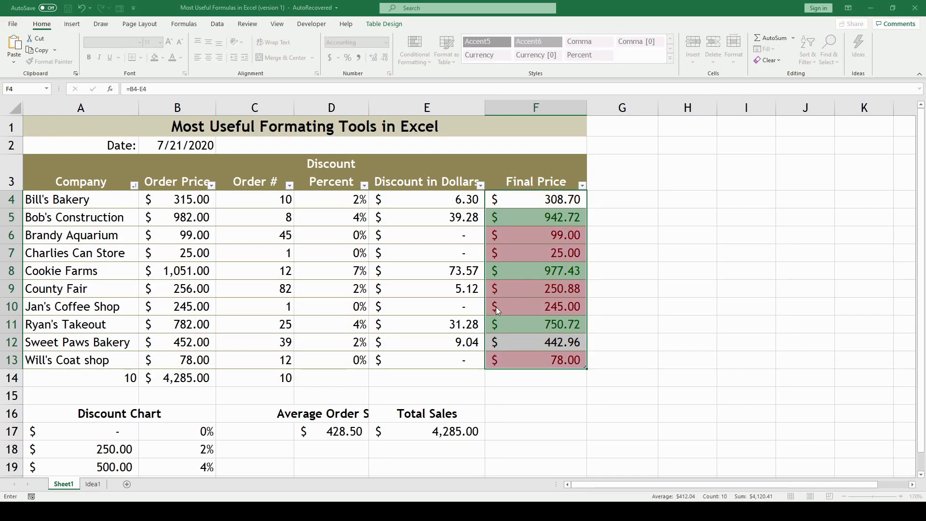
{"action": "left_click", "coordinate": [496, 307]}
{"action": "left_click", "coordinate": [640, 303]}
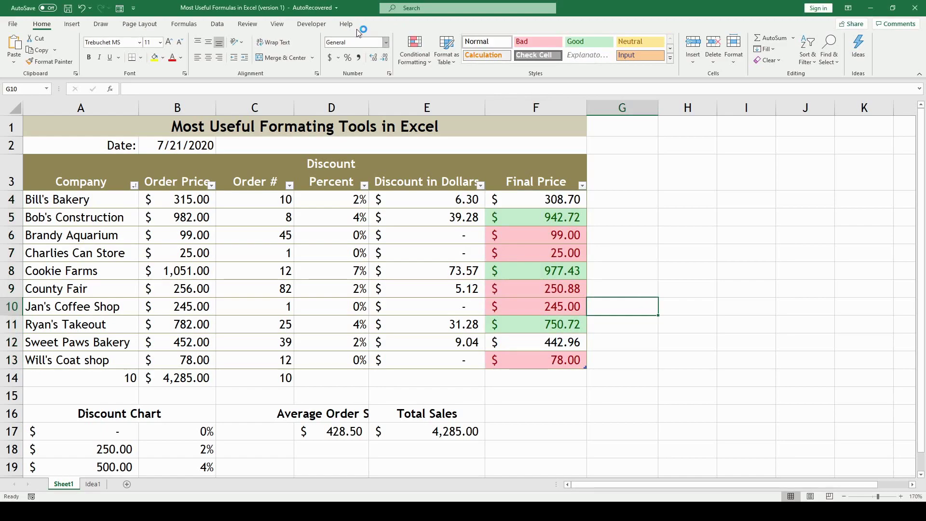
{"action": "left_click", "coordinate": [520, 125]}
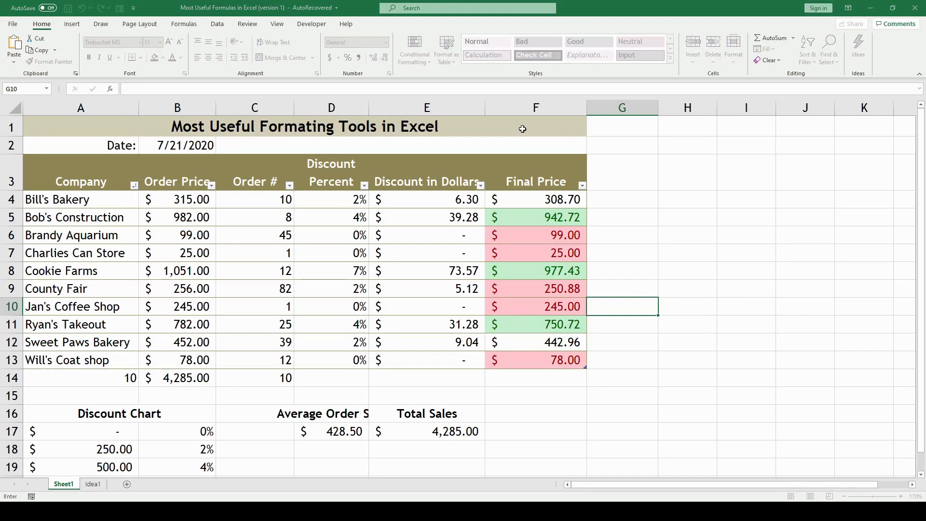
{"action": "left_click", "coordinate": [560, 342]}
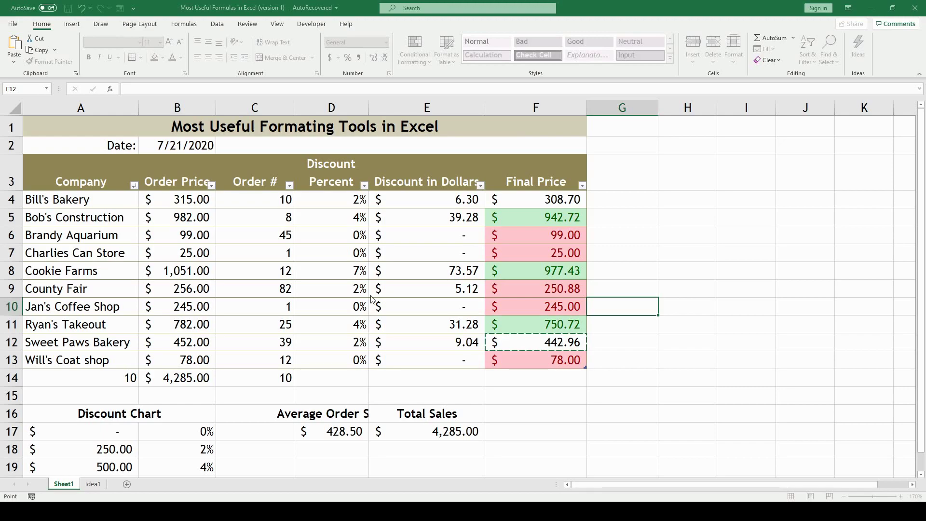
{"action": "left_click", "coordinate": [548, 320]}
Add a Highlight Cells rule to Sweet Paws Bakery's Final Price in F12, using yellow fill with dark yellow text
{"action": "left_click", "coordinate": [545, 342]}
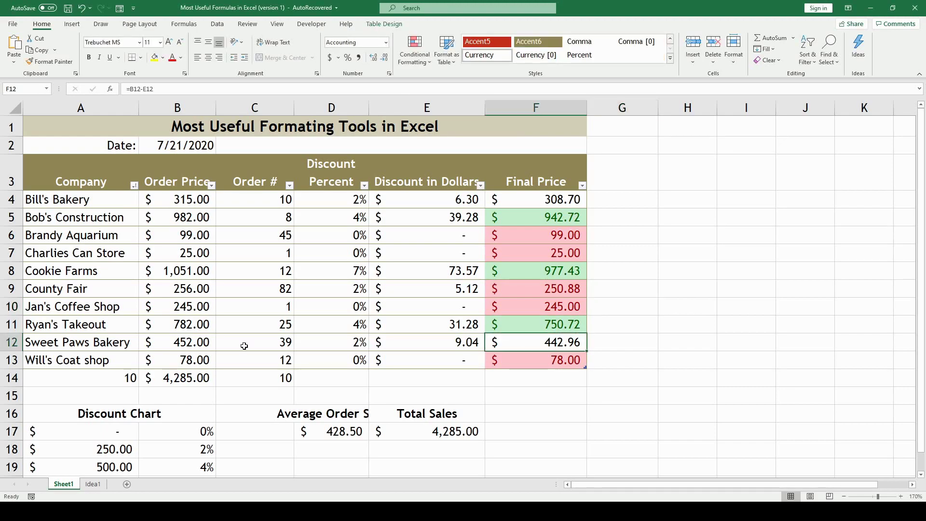
{"action": "left_click", "coordinate": [428, 63]}
{"action": "left_click", "coordinate": [537, 144]}
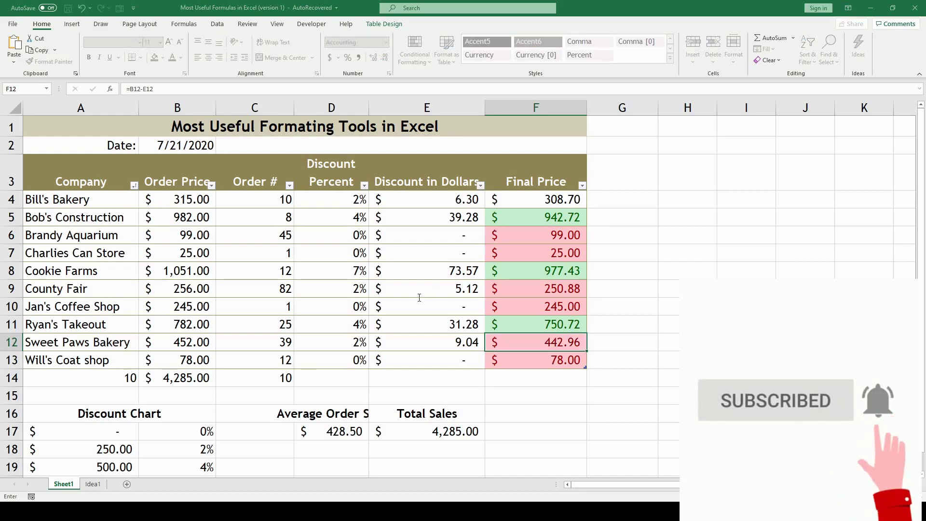
{"action": "left_click", "coordinate": [485, 310]}
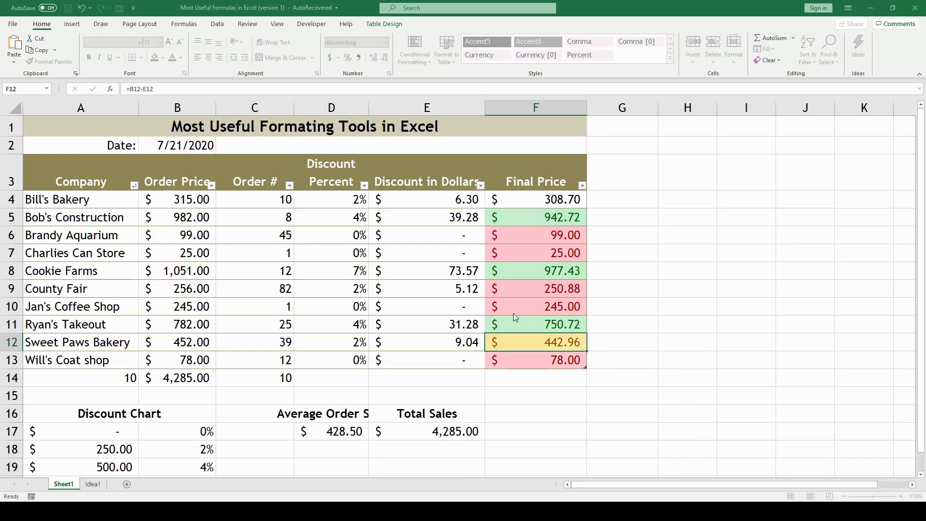
{"action": "left_click", "coordinate": [690, 319]}
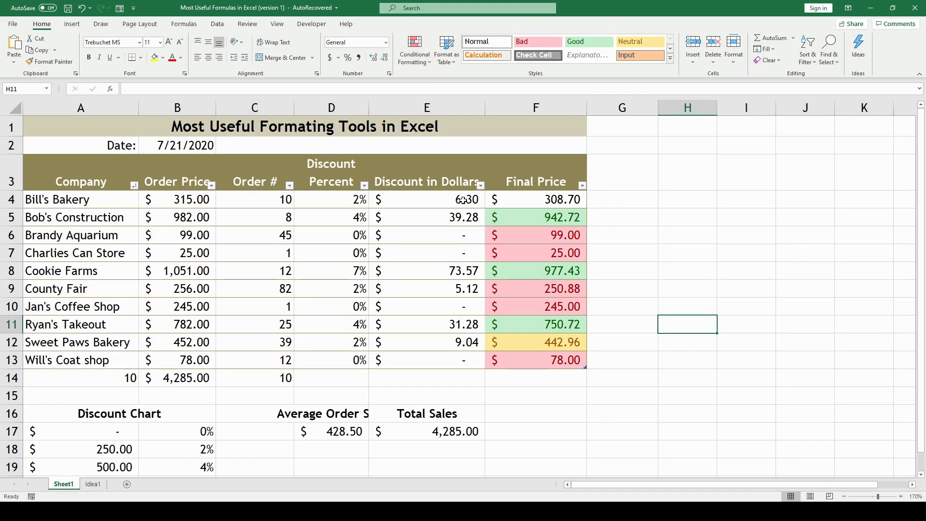
Add green gradient-fill data bars to the Order Price values in B4:B13
{"action": "left_click_drag", "start_coordinate": [463, 199], "coordinate": [409, 247]}
{"action": "left_click_drag", "start_coordinate": [184, 195], "coordinate": [205, 357]}
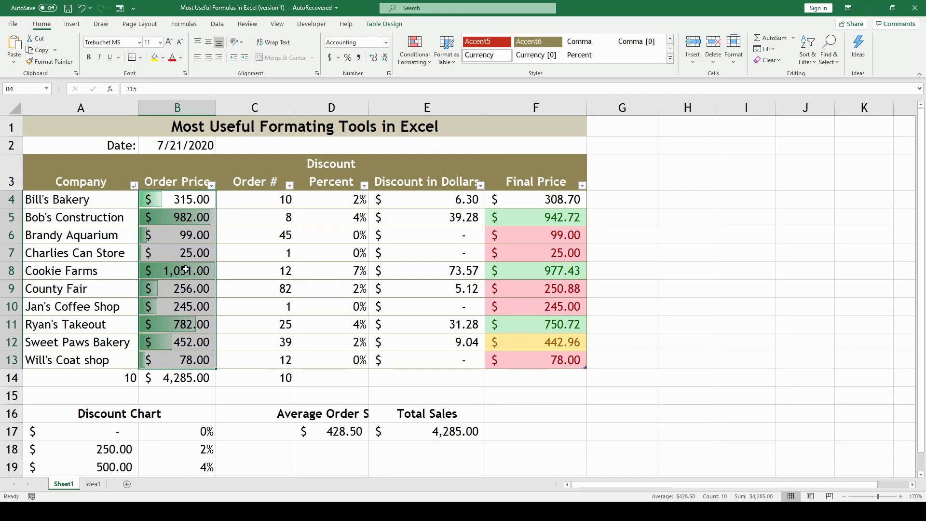
{"action": "left_click", "coordinate": [235, 356]}
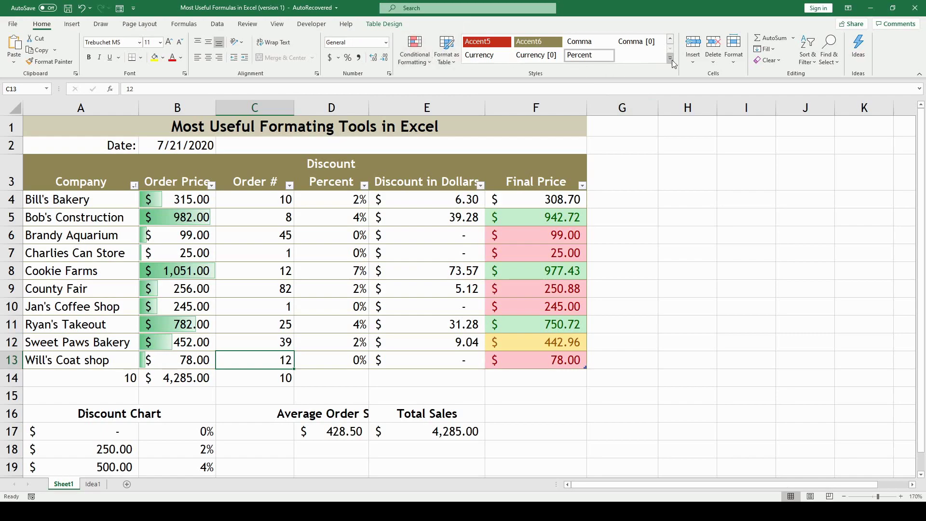
Apply the Good cell style to Bill's Bakery's Final Price in F4
{"action": "left_click", "coordinate": [417, 205]}
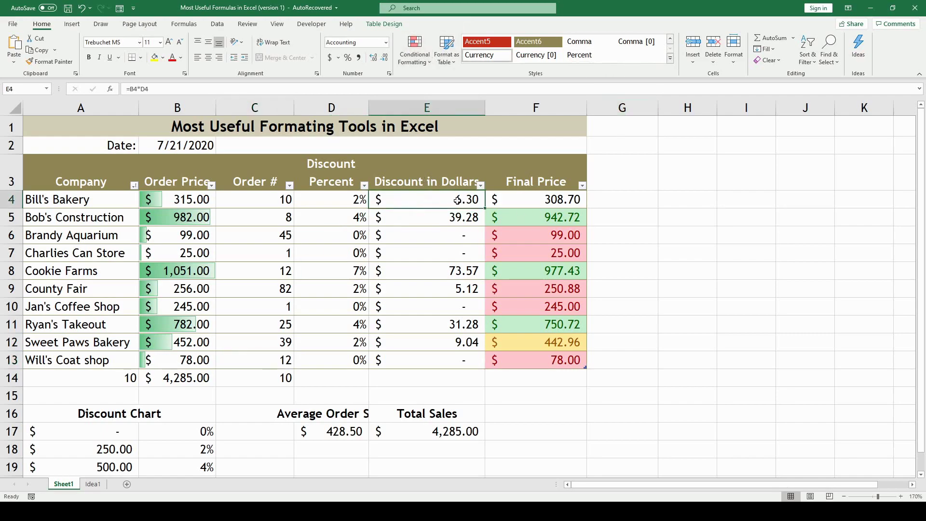
{"action": "left_click", "coordinate": [524, 200]}
{"action": "left_click", "coordinate": [670, 59]}
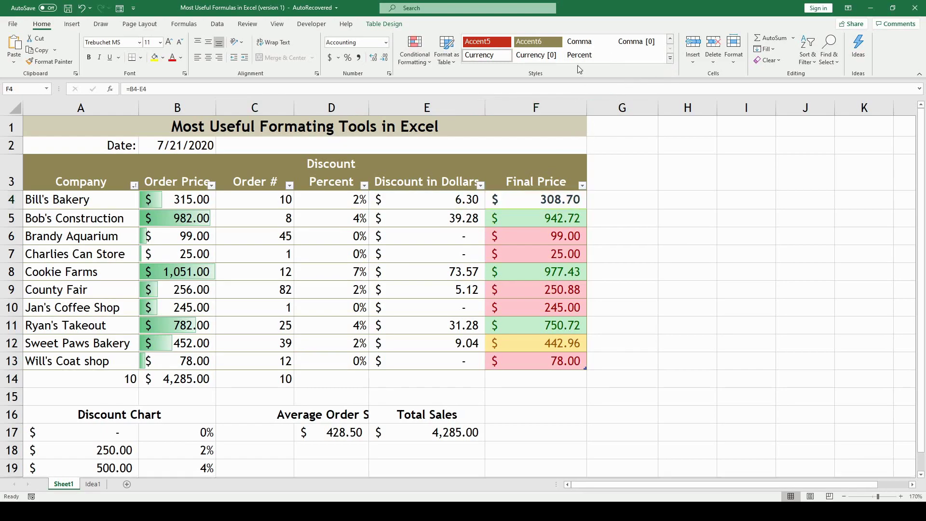
{"action": "left_click", "coordinate": [586, 59]}
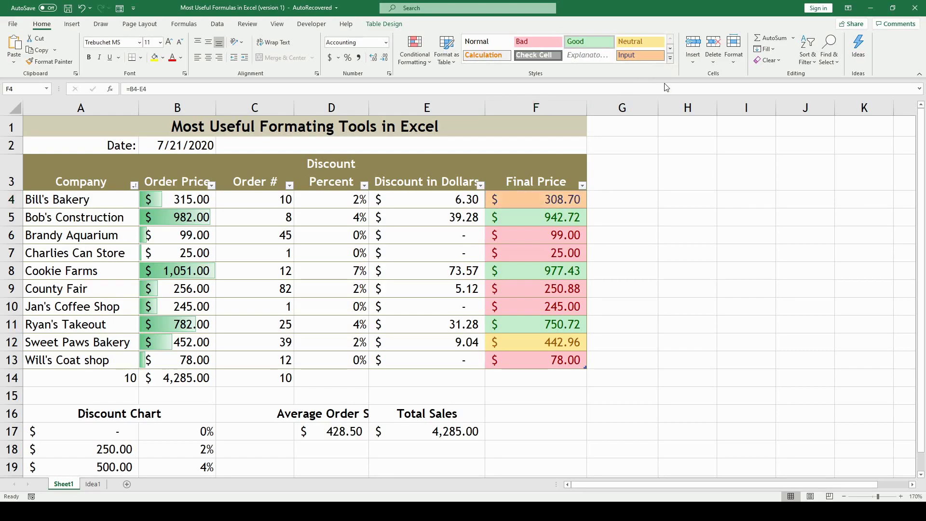
Apply the 60% - Accent6 cell style to header row A3:F3, and Accent6 plus Heading 1 to the title in row 1
{"action": "left_click_drag", "start_coordinate": [116, 166], "coordinate": [534, 166]}
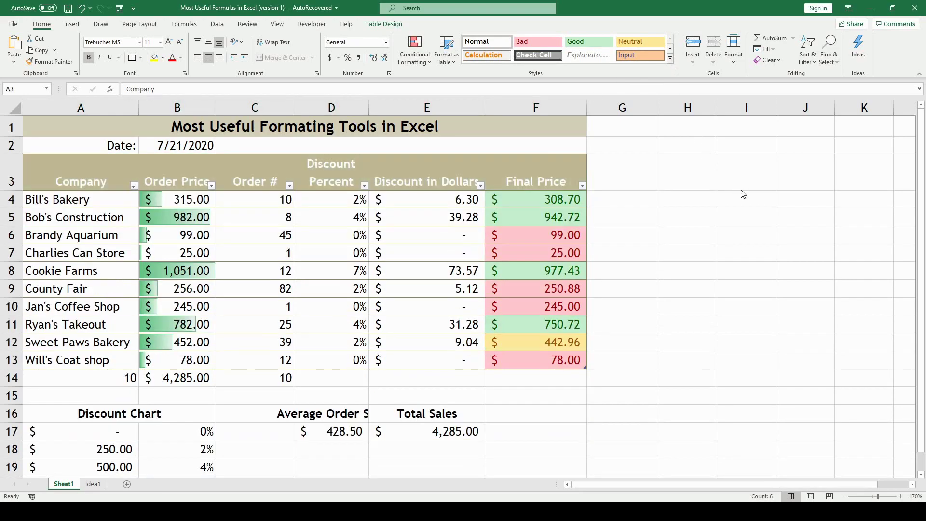
{"action": "left_click", "coordinate": [481, 132]}
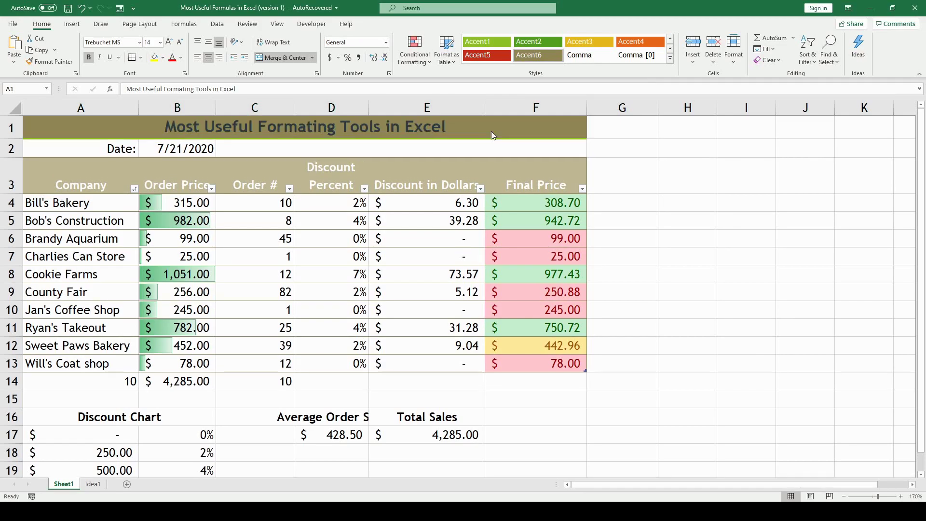
{"action": "left_click", "coordinate": [504, 133]}
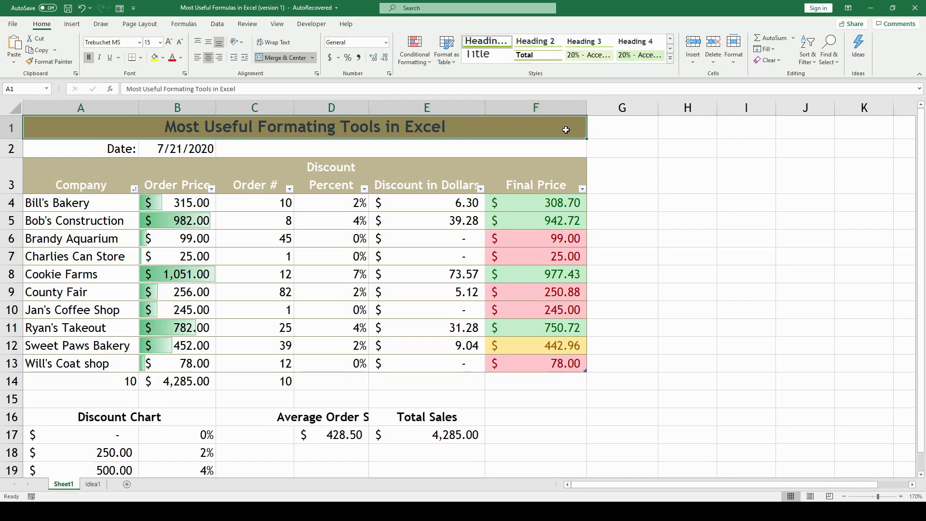
{"action": "left_click_drag", "start_coordinate": [113, 177], "coordinate": [549, 366]}
{"action": "left_click", "coordinate": [673, 344]}
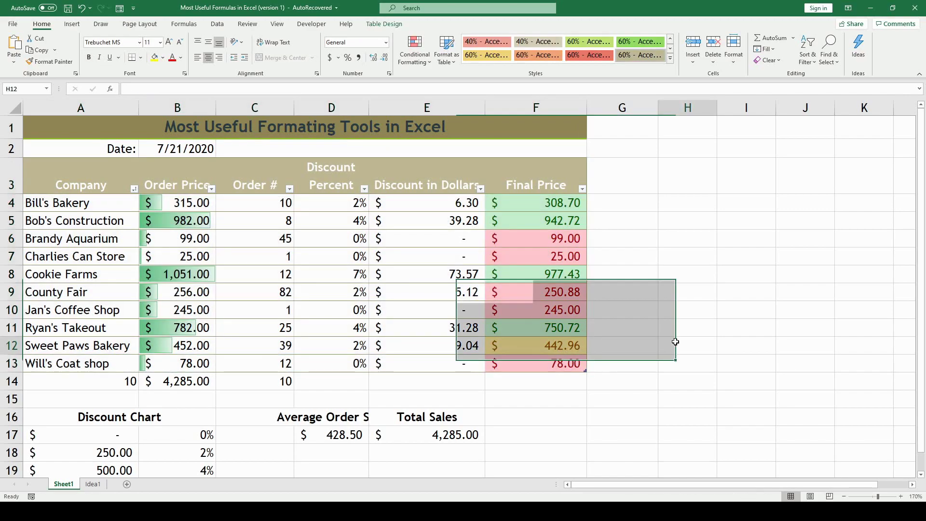
Format the Discount Chart range A16:B20 as a table with a header row, using a banded style with an olive-brown header
{"action": "scroll", "coordinate": [497, 360], "scroll_direction": "down", "scroll_amount": 3}
{"action": "left_click_drag", "start_coordinate": [55, 228], "coordinate": [159, 300]}
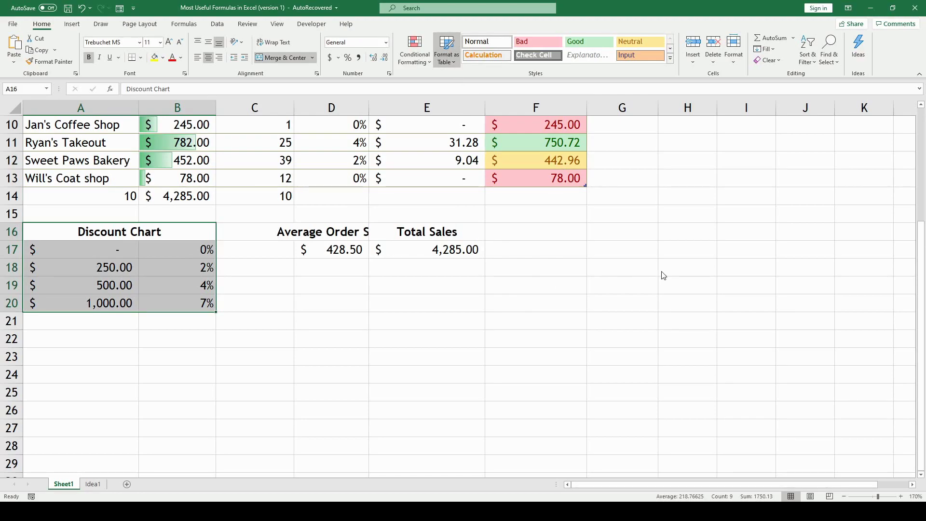
{"action": "left_click", "coordinate": [654, 198]}
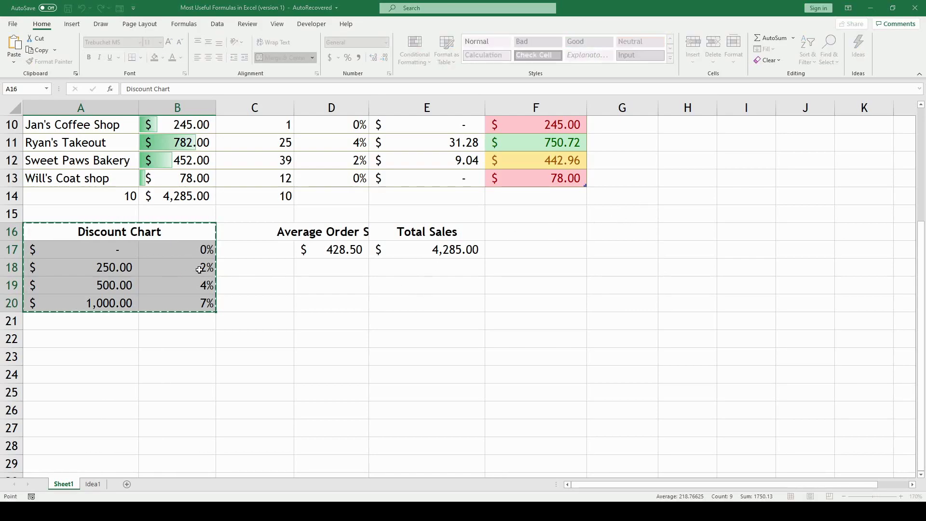
{"action": "key", "text": "Return"}
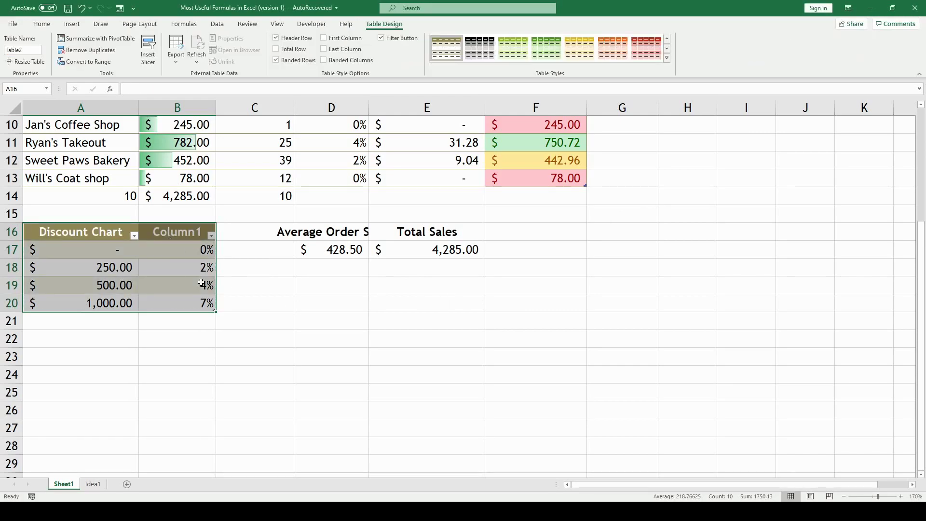
{"action": "left_click", "coordinate": [312, 285]}
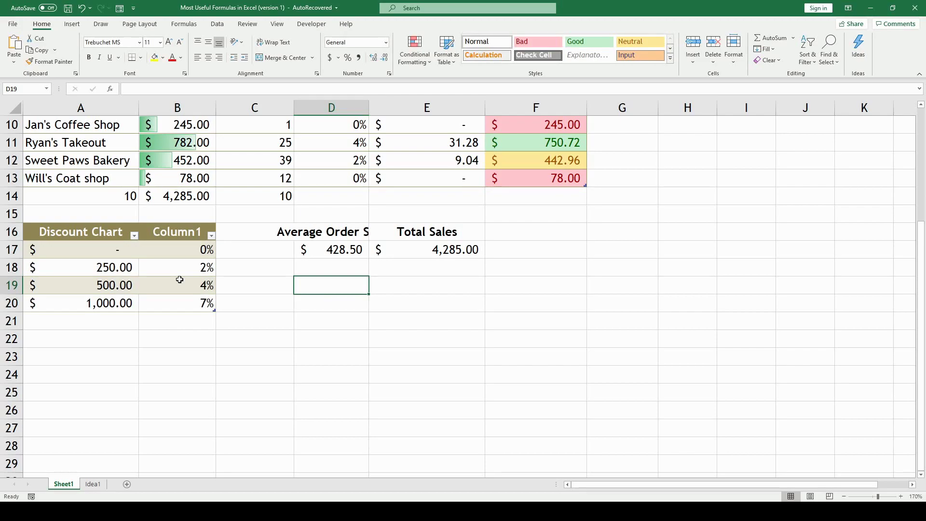
Copy the Discount Percent header's formatting from D3 onto the Discount Chart header cells A16:B16 with Format Painter
{"action": "scroll", "coordinate": [179, 280], "scroll_direction": "up", "scroll_amount": 3}
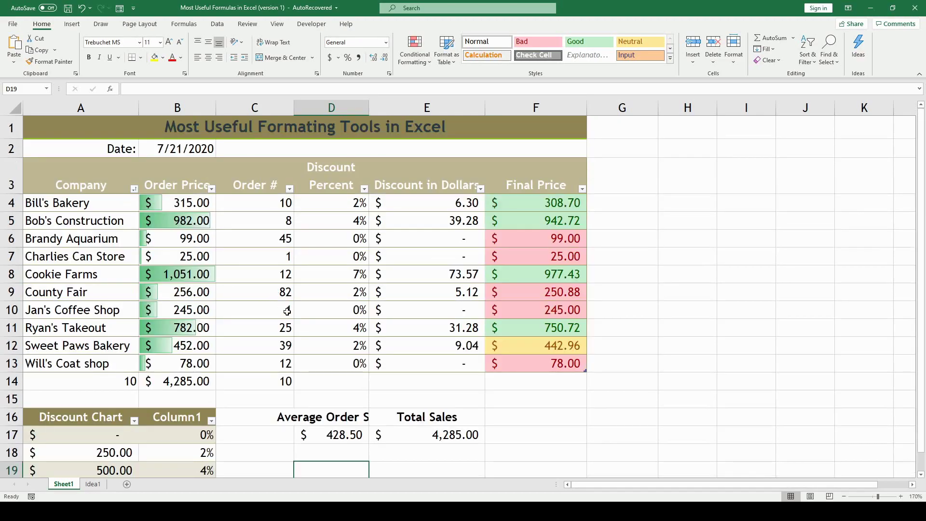
{"action": "left_click", "coordinate": [351, 416]}
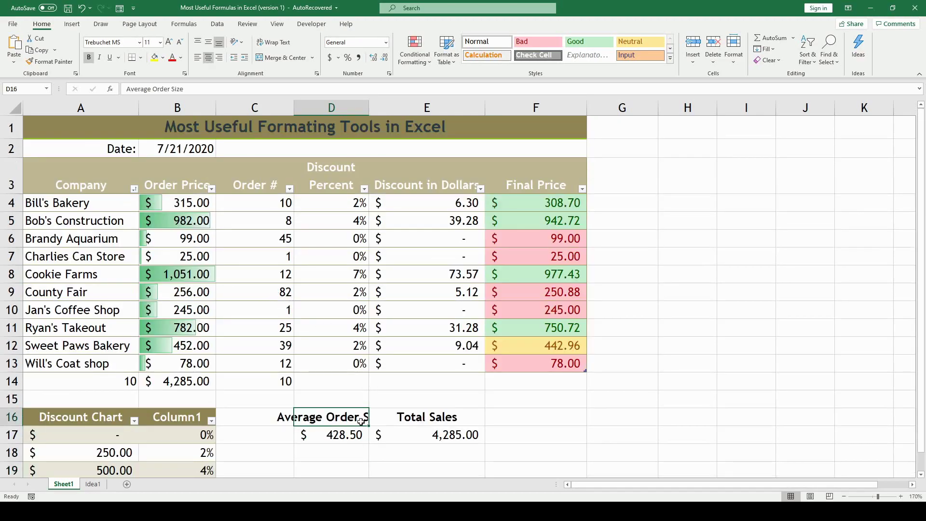
{"action": "left_click", "coordinate": [336, 180]}
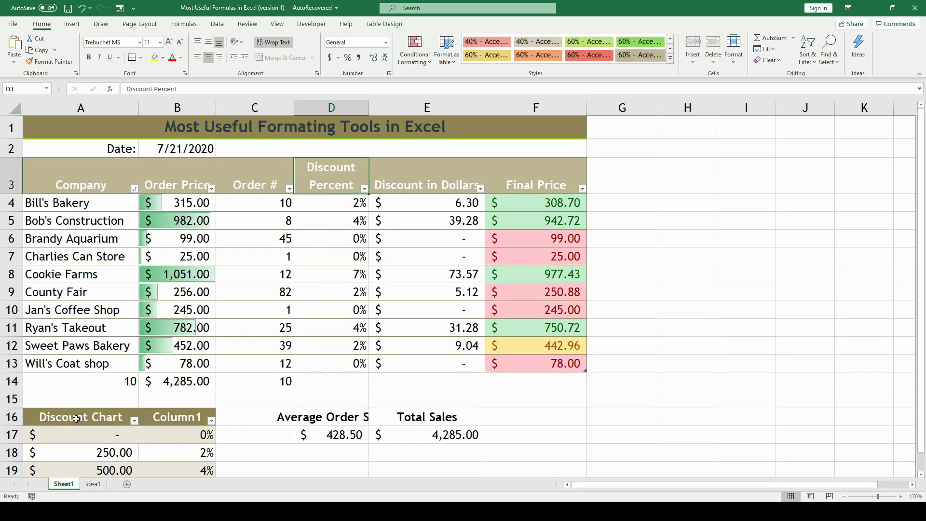
{"action": "left_click", "coordinate": [65, 62]}
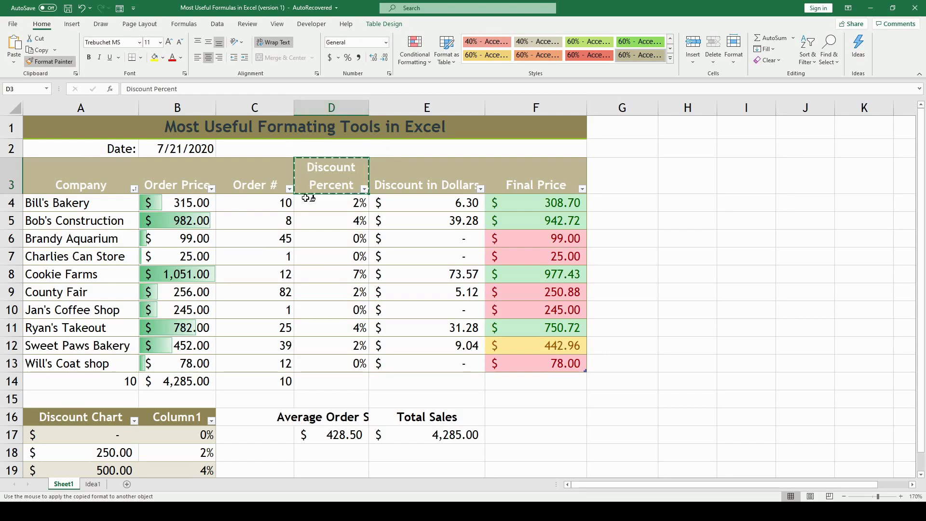
{"action": "left_click_drag", "start_coordinate": [47, 416], "coordinate": [177, 417]}
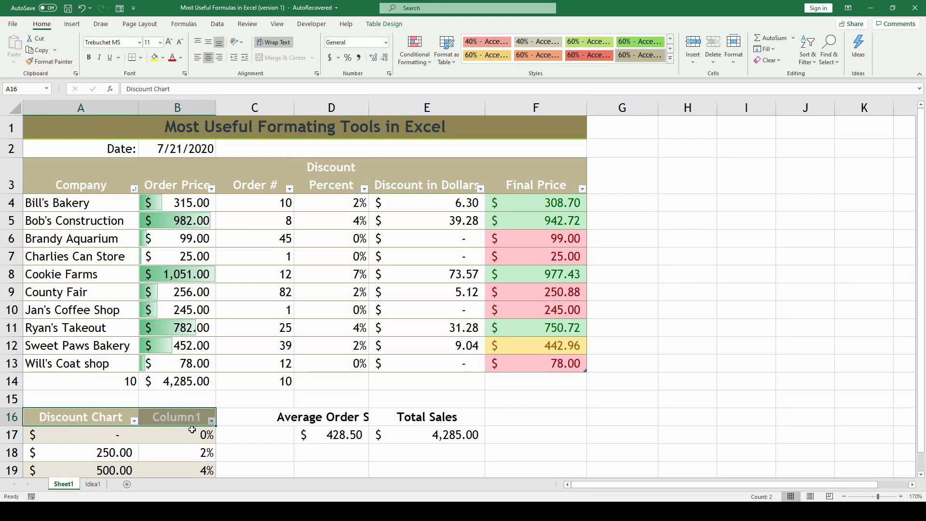
{"action": "left_click", "coordinate": [249, 413]}
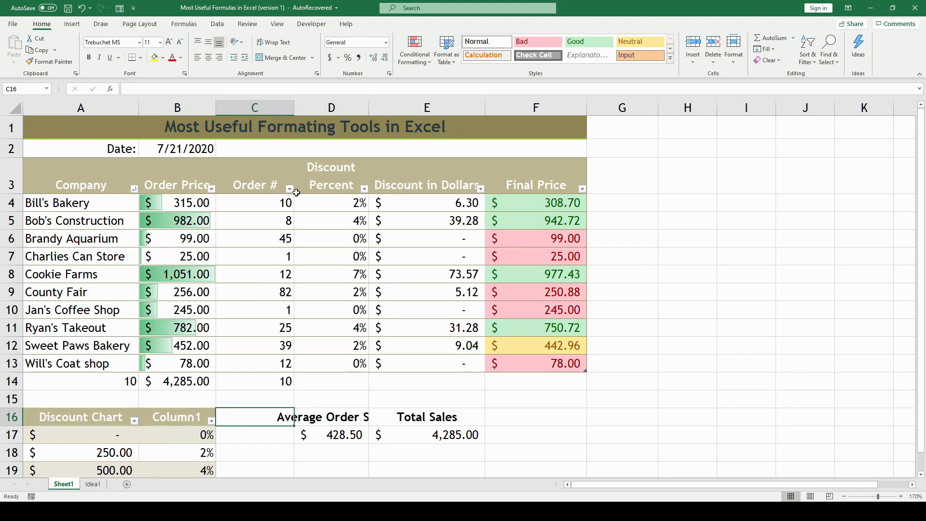